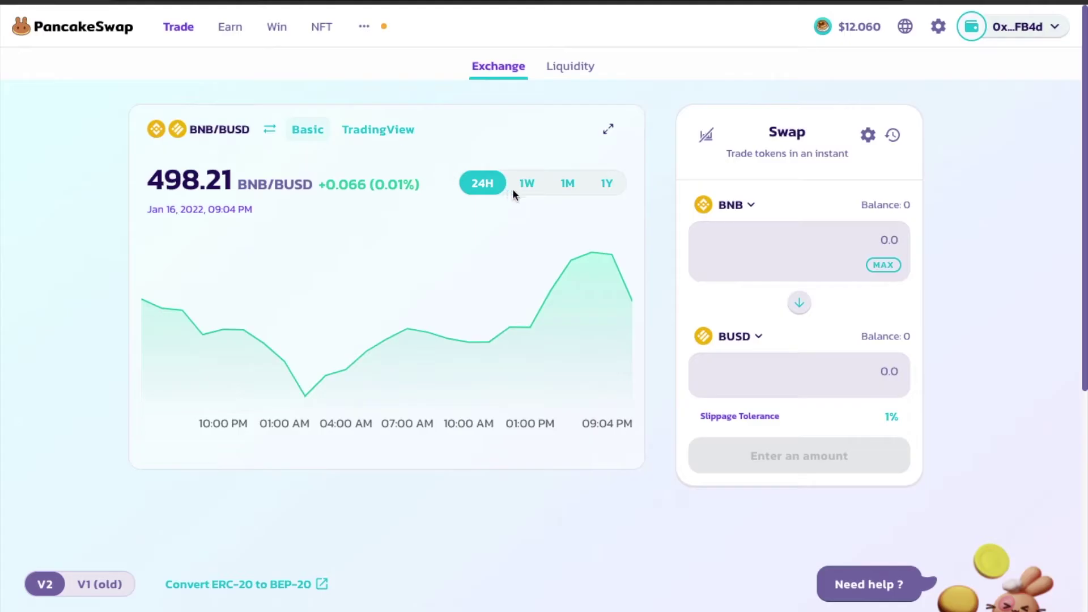
left_click(746, 205)
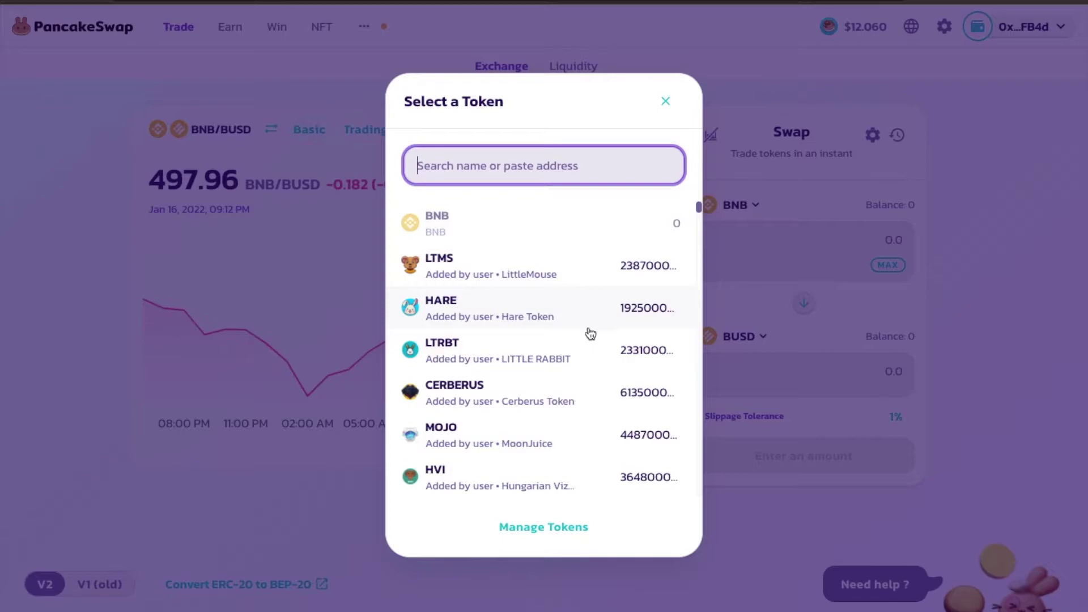
scroll(584, 332, "down", 1)
scroll(583, 331, "down", 3)
scroll(581, 329, "down", 2)
scroll(581, 327, "down", 4)
scroll(580, 326, "down", 4)
scroll(580, 325, "down", 5)
scroll(580, 325, "down", 2)
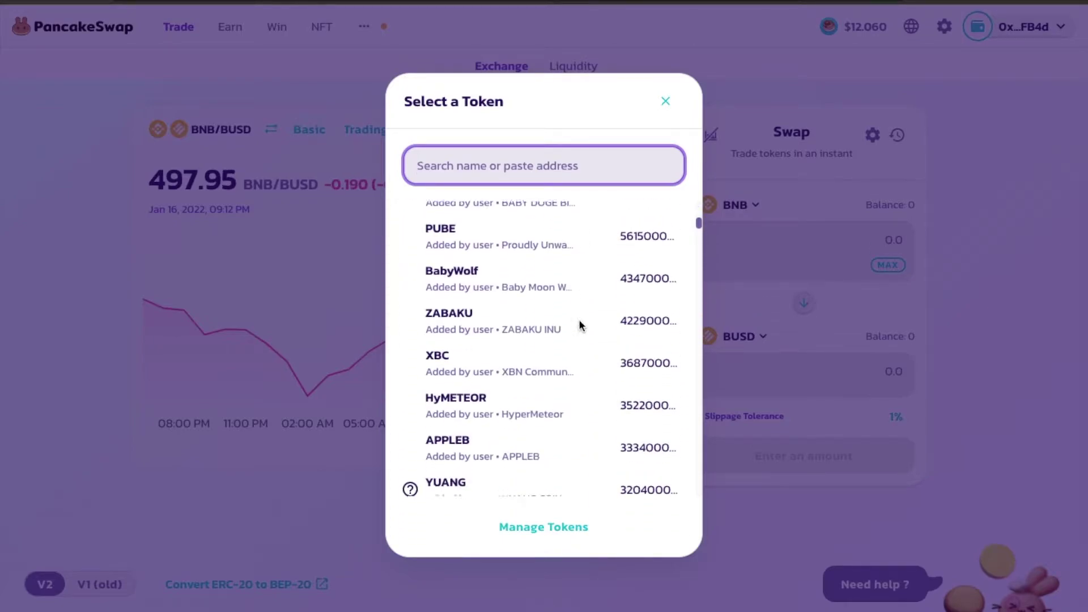
scroll(580, 324, "down", 1)
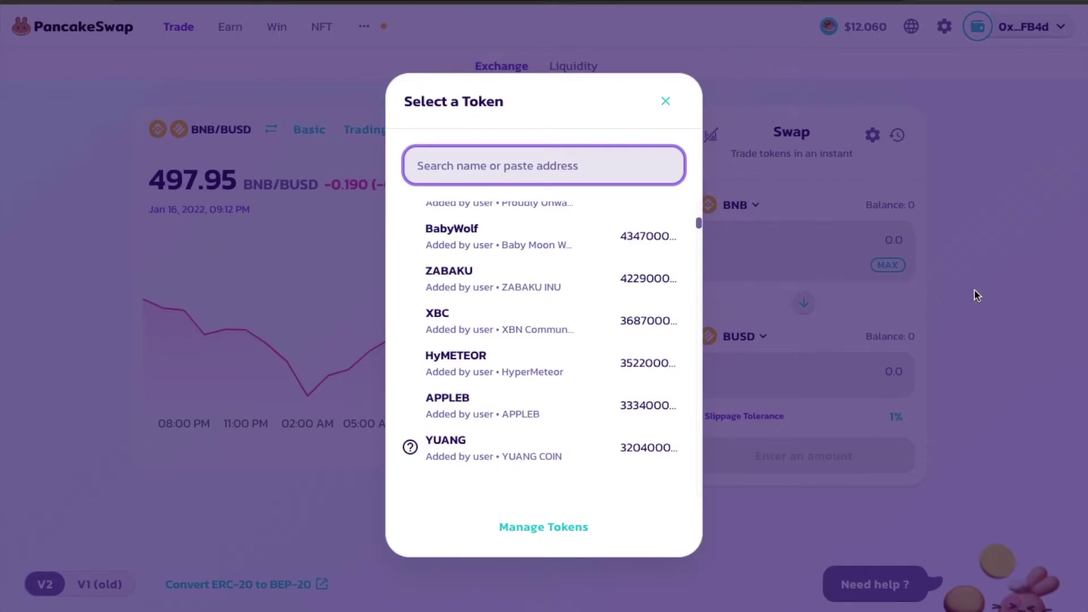
left_click(854, 342)
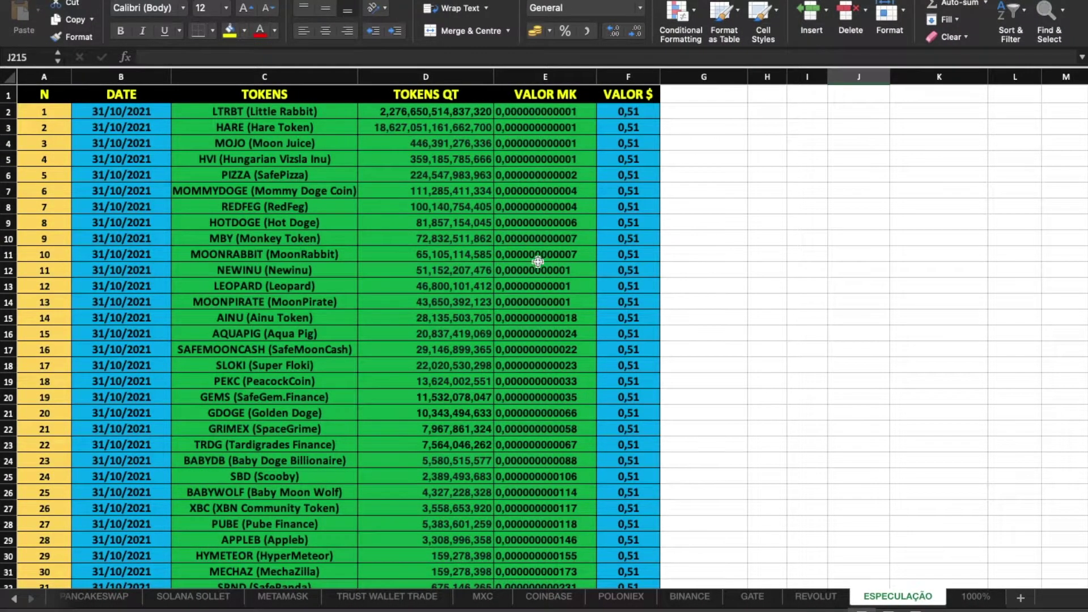
Step: Scroll down to the ESPECULAÇÃO totals table and select the 103,26$ total investment figure in D215
scroll(536, 279, "down", 2)
scroll(536, 278, "down", 4)
scroll(536, 278, "down", 3)
scroll(536, 278, "down", 4)
scroll(535, 278, "down", 4)
scroll(534, 277, "down", 5)
scroll(529, 274, "up", 5)
scroll(529, 274, "up", 5)
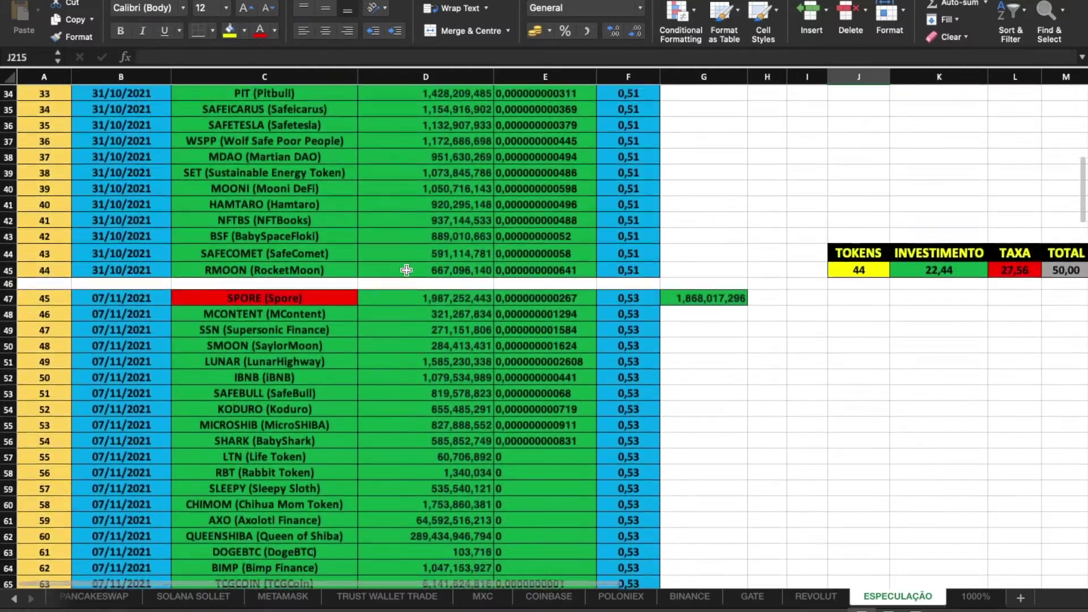
scroll(273, 269, "down", 1)
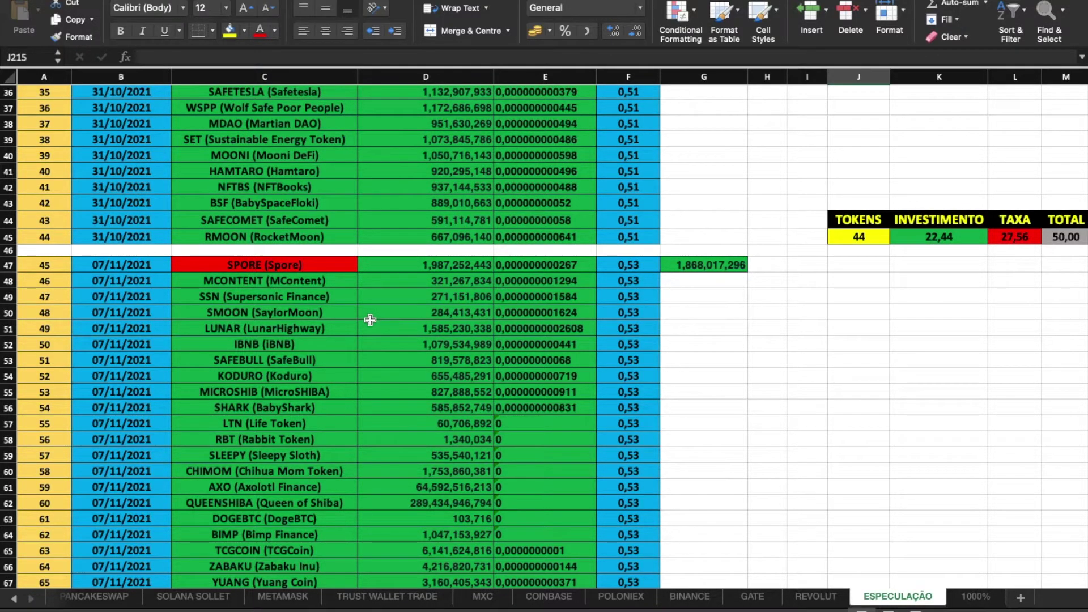
scroll(374, 316, "down", 3)
scroll(362, 320, "down", 4)
scroll(360, 321, "down", 1)
scroll(360, 322, "down", 3)
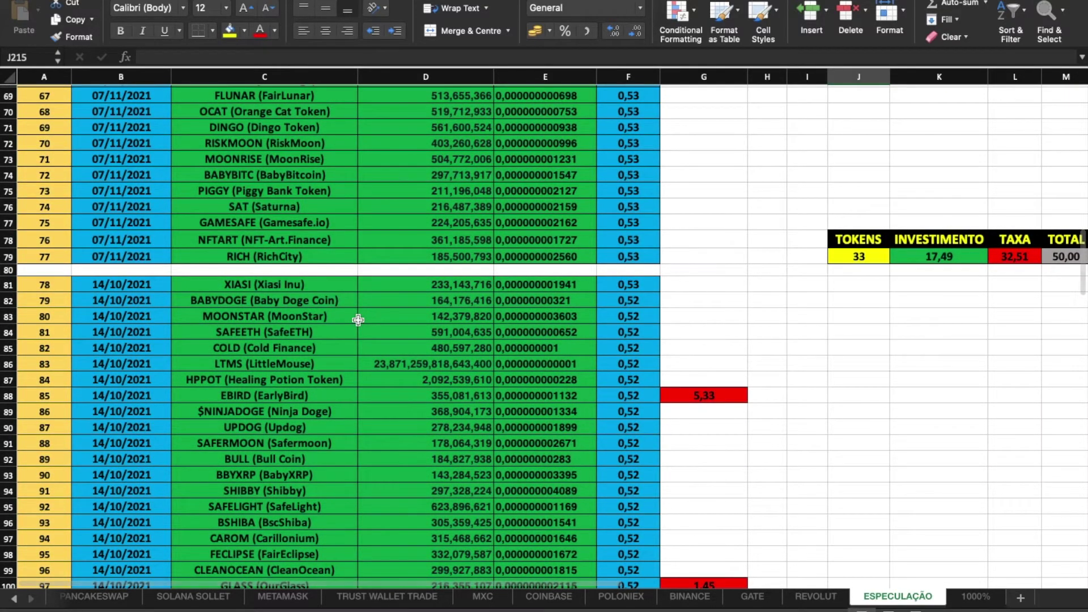
scroll(358, 321, "down", 7)
scroll(358, 320, "down", 8)
scroll(357, 318, "down", 7)
scroll(357, 317, "down", 5)
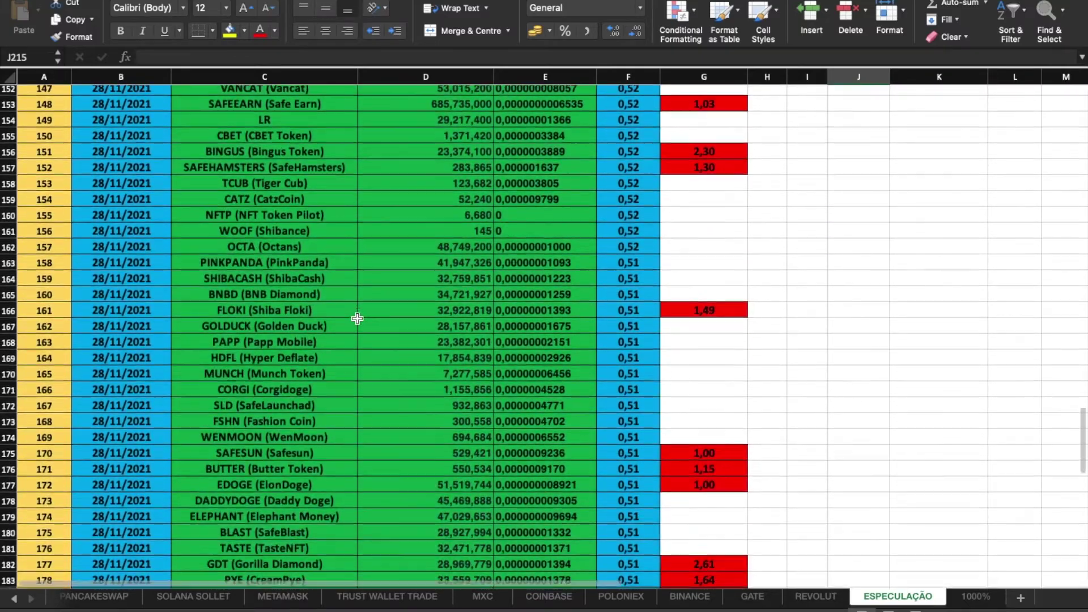
scroll(356, 316, "down", 7)
scroll(357, 316, "down", 5)
scroll(357, 311, "down", 2)
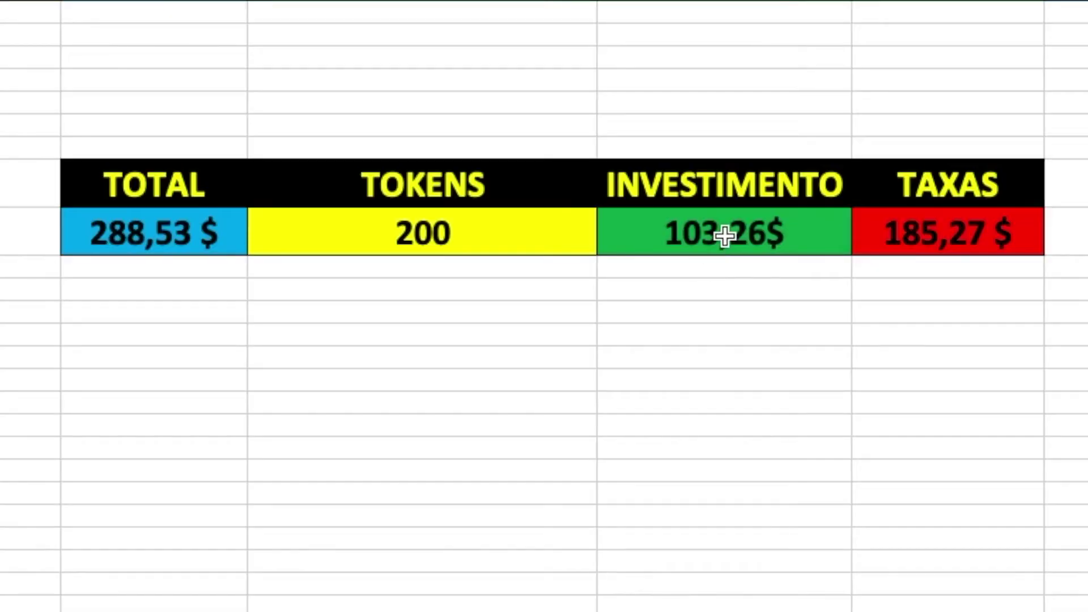
left_click(422, 364)
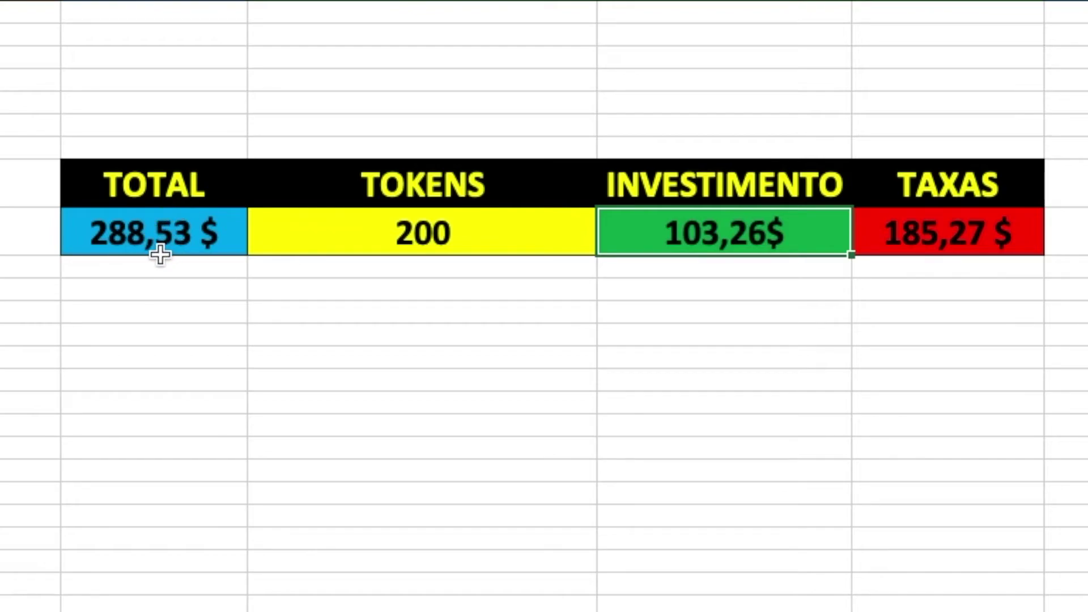
left_click(442, 234)
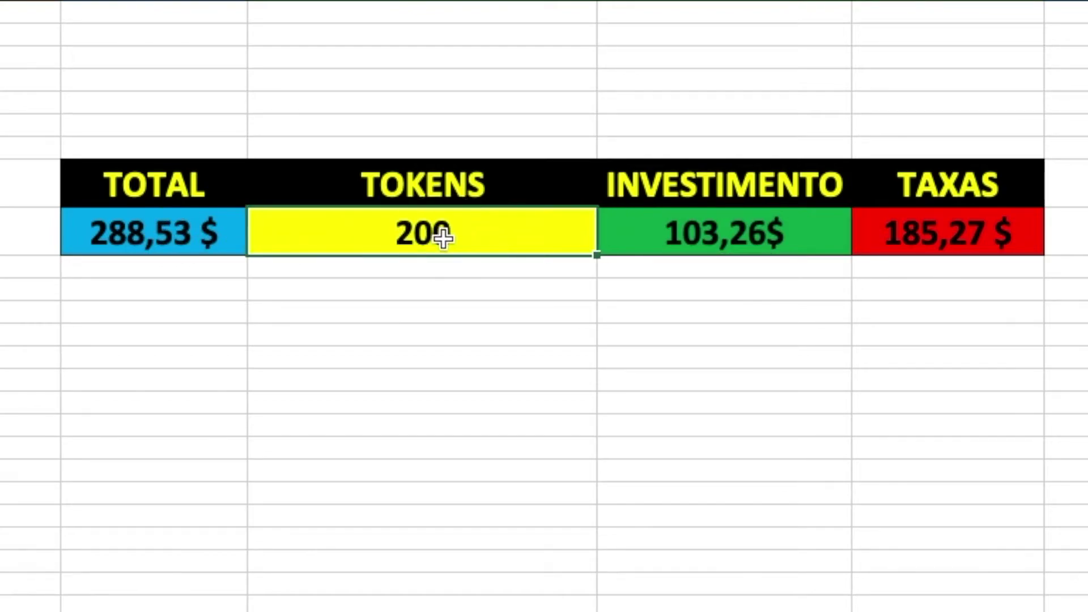
left_click(723, 239)
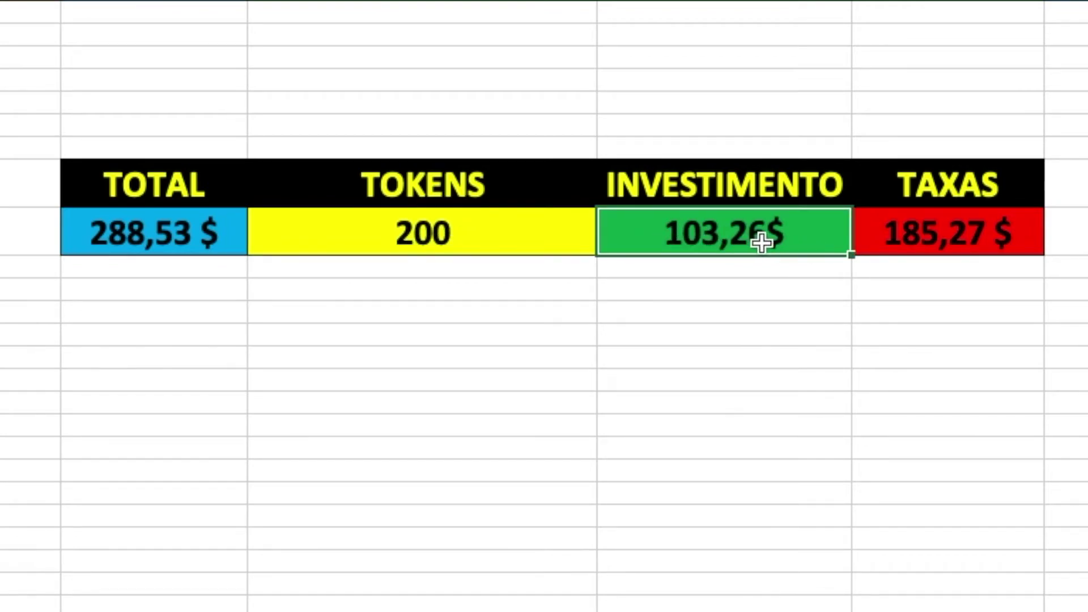
left_click(902, 243)
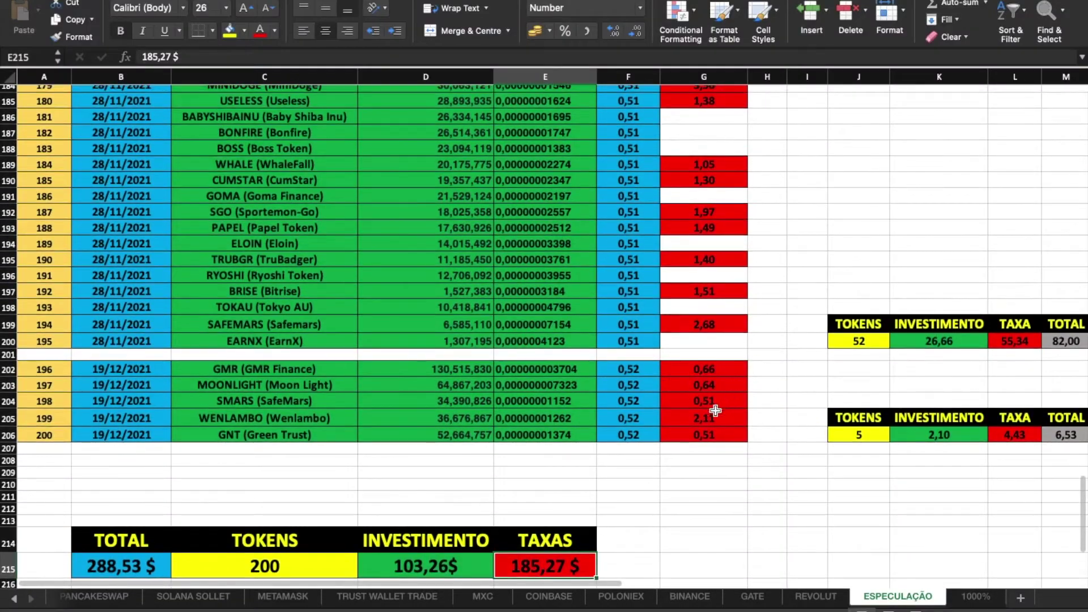
left_click(715, 412)
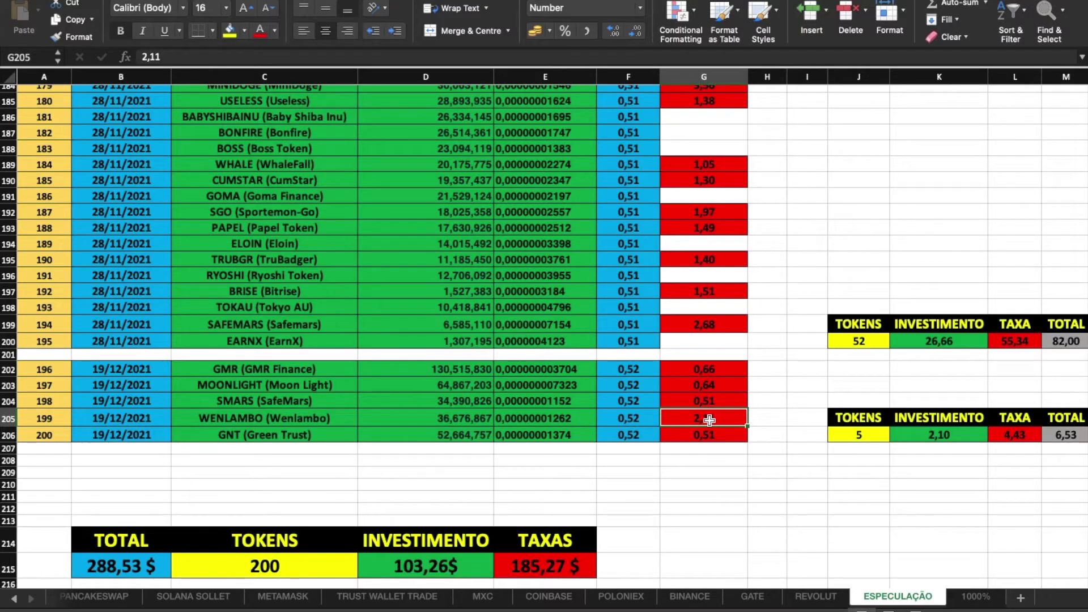
scroll(716, 420, "up", 3)
scroll(720, 339, "up", 3)
scroll(757, 419, "up", 3)
scroll(757, 419, "up", 5)
scroll(747, 417, "up", 1)
scroll(739, 415, "up", 4)
scroll(734, 414, "up", 1)
scroll(733, 413, "up", 5)
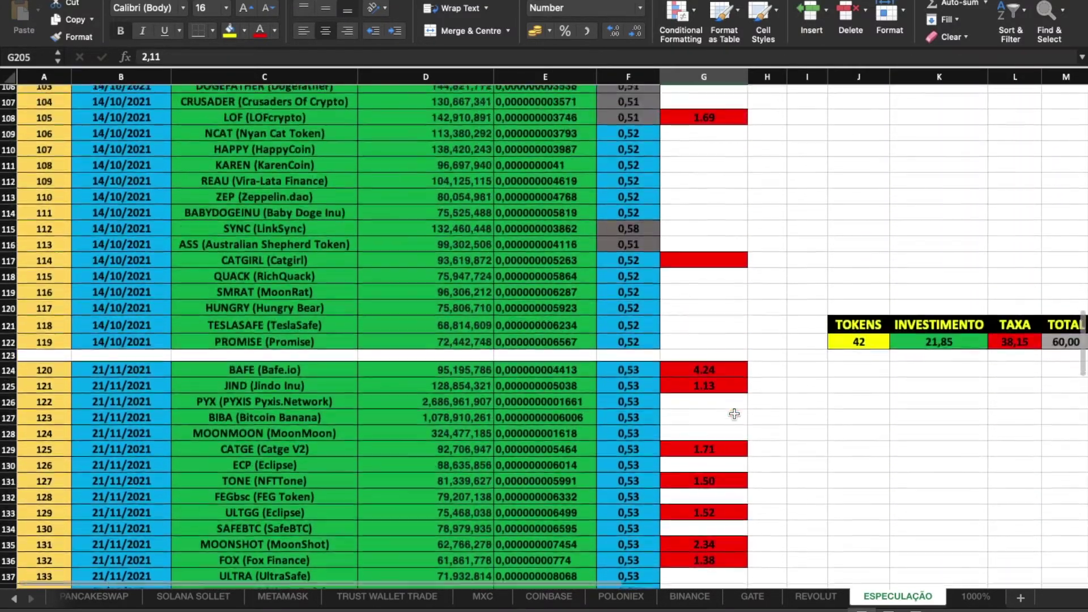
scroll(729, 413, "up", 1)
scroll(723, 413, "down", 15)
scroll(662, 412, "down", 8)
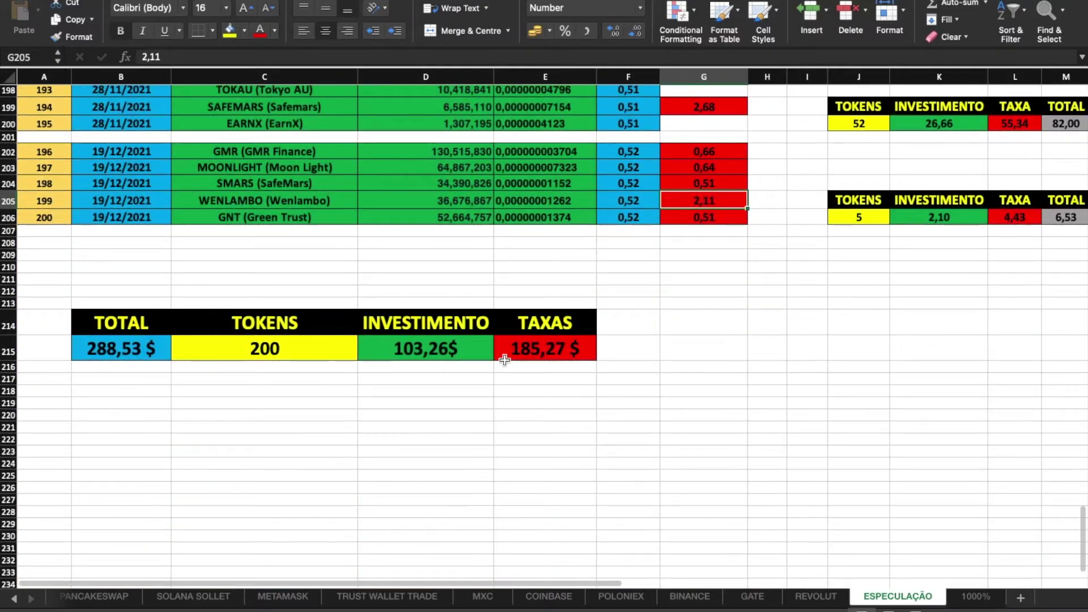
left_click(453, 353)
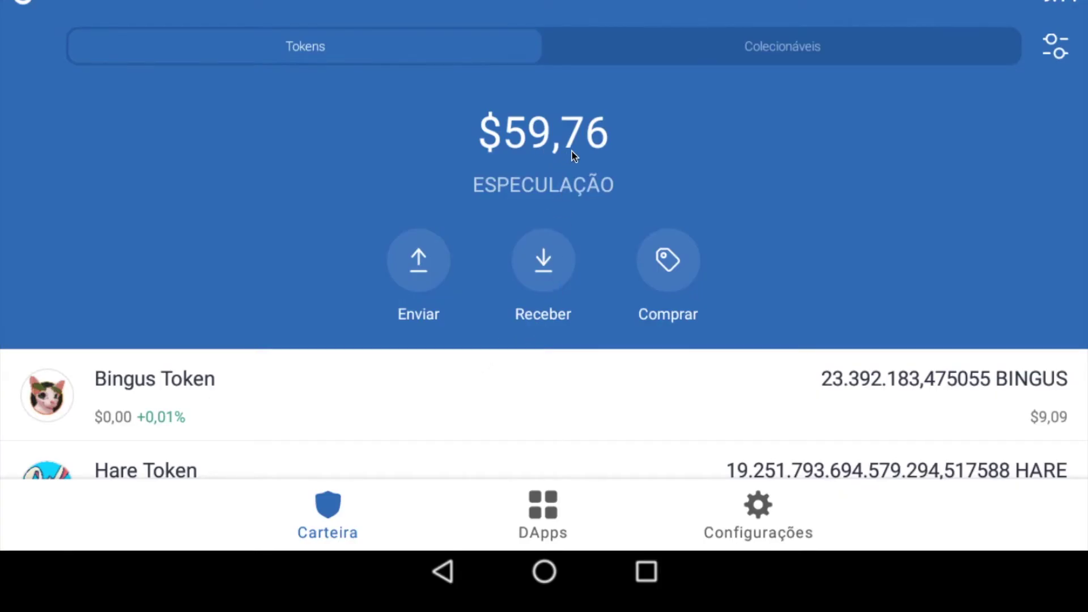
Step: Scroll through the ESPECULAÇÃO wallet's held tokens and return to the $59,76 balance at the top
scroll(569, 328, "down", 3)
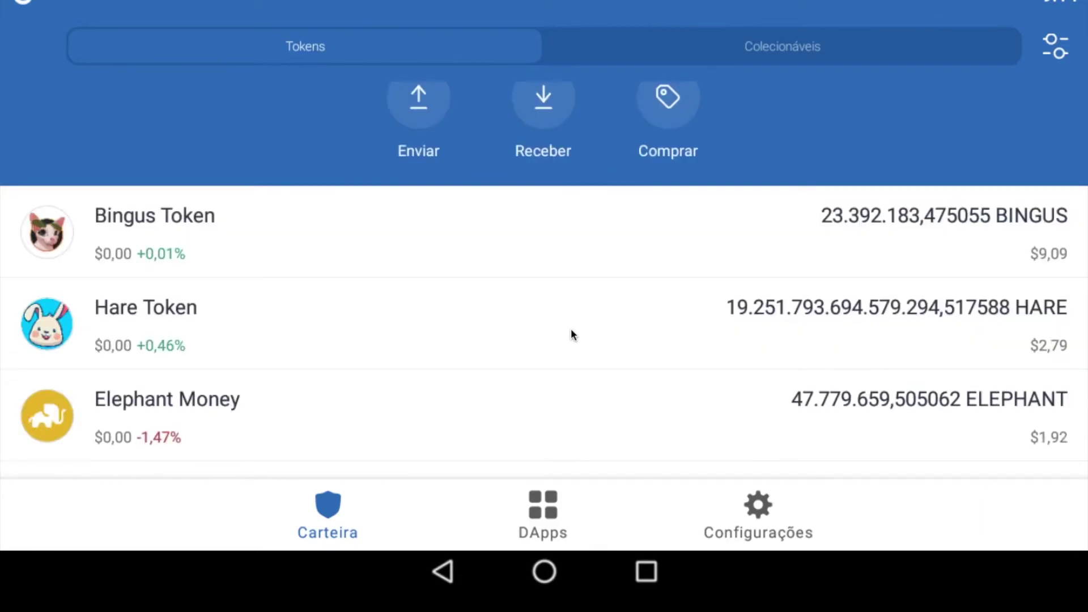
scroll(788, 306, "down", 2)
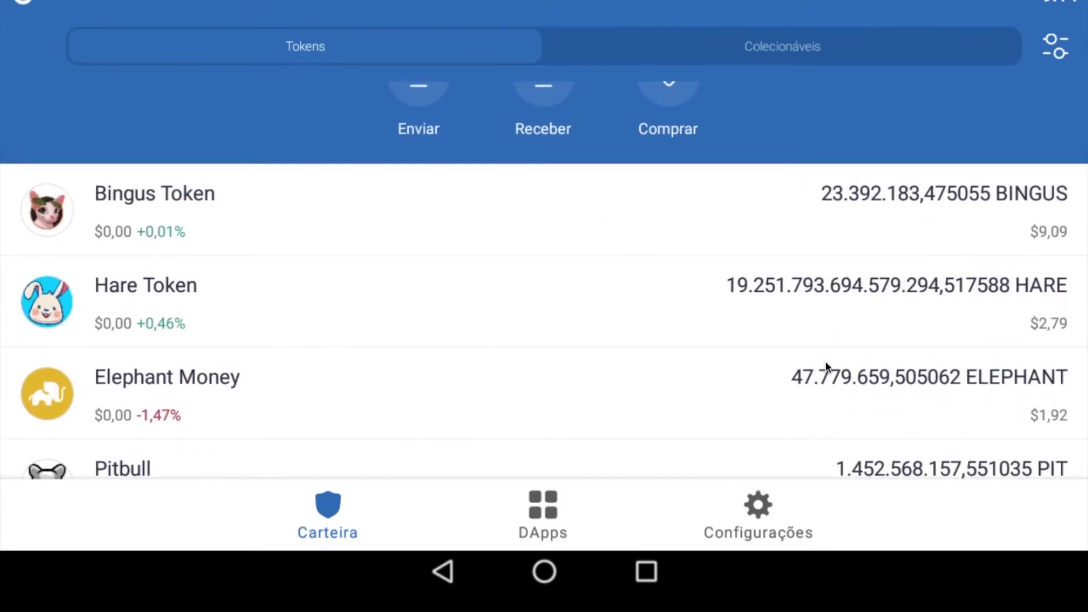
scroll(822, 359, "down", 2)
scroll(687, 355, "down", 1)
scroll(797, 350, "down", 4)
scroll(797, 353, "down", 2)
scroll(872, 372, "down", 2)
scroll(866, 372, "down", 1)
scroll(867, 368, "down", 3)
scroll(866, 371, "down", 3)
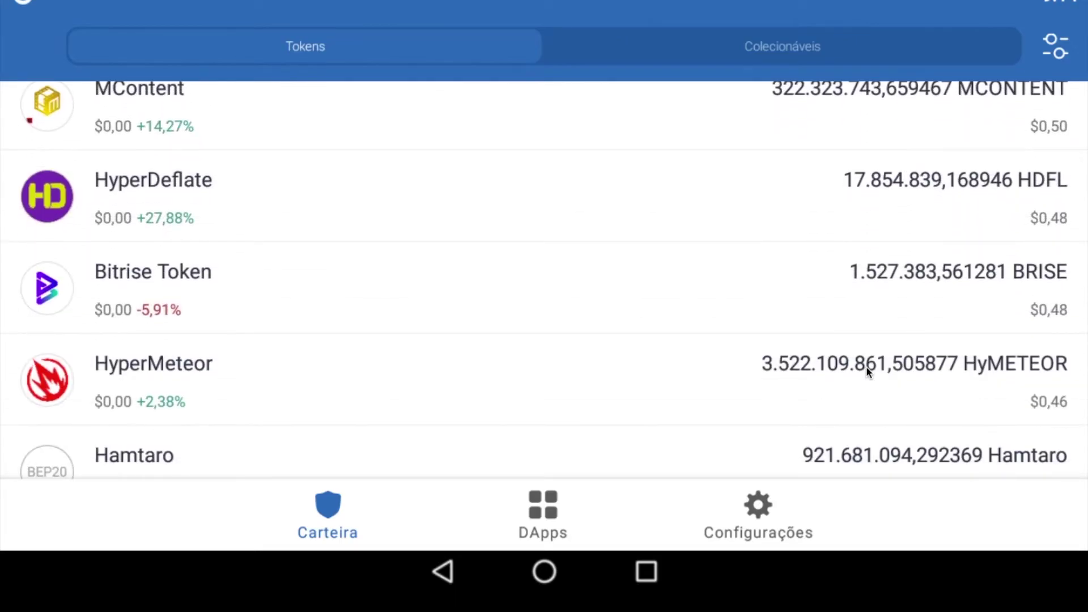
scroll(867, 371, "down", 2)
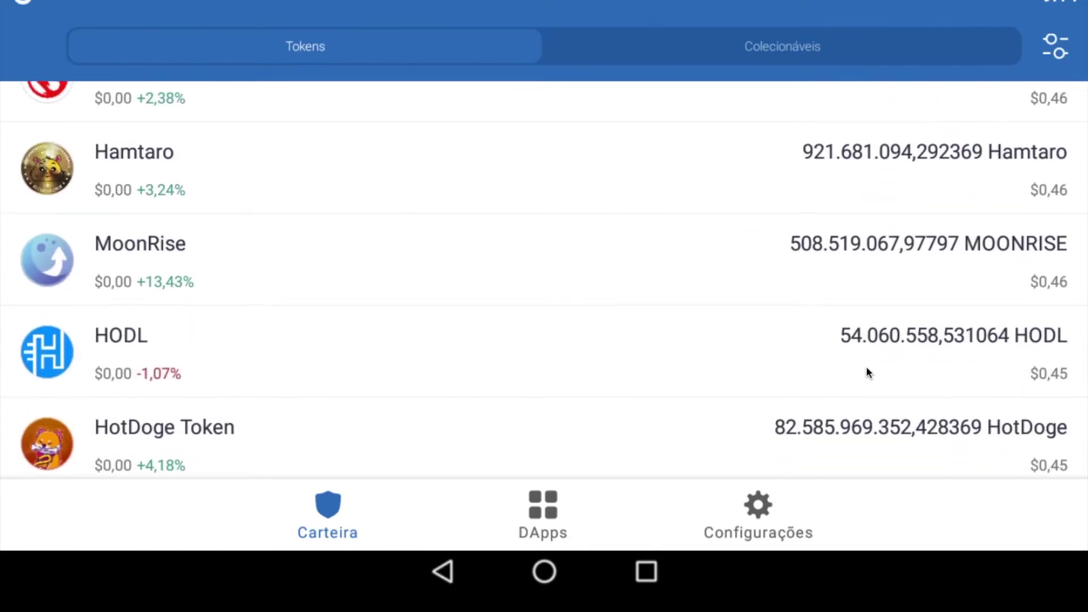
scroll(866, 366, "up", 20)
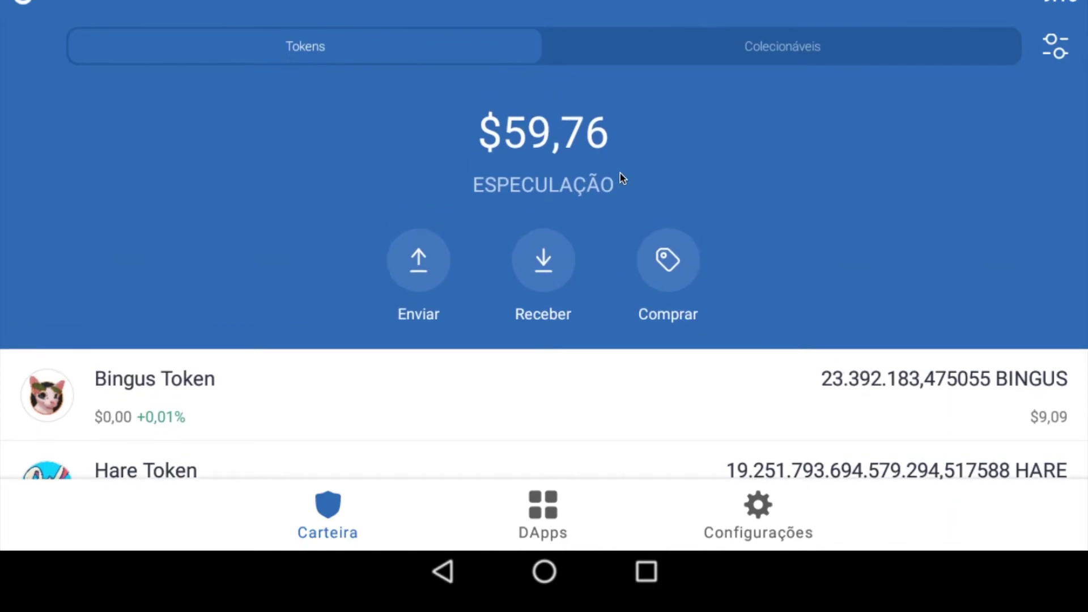
scroll(584, 207, "down", 2)
scroll(583, 206, "up", 5)
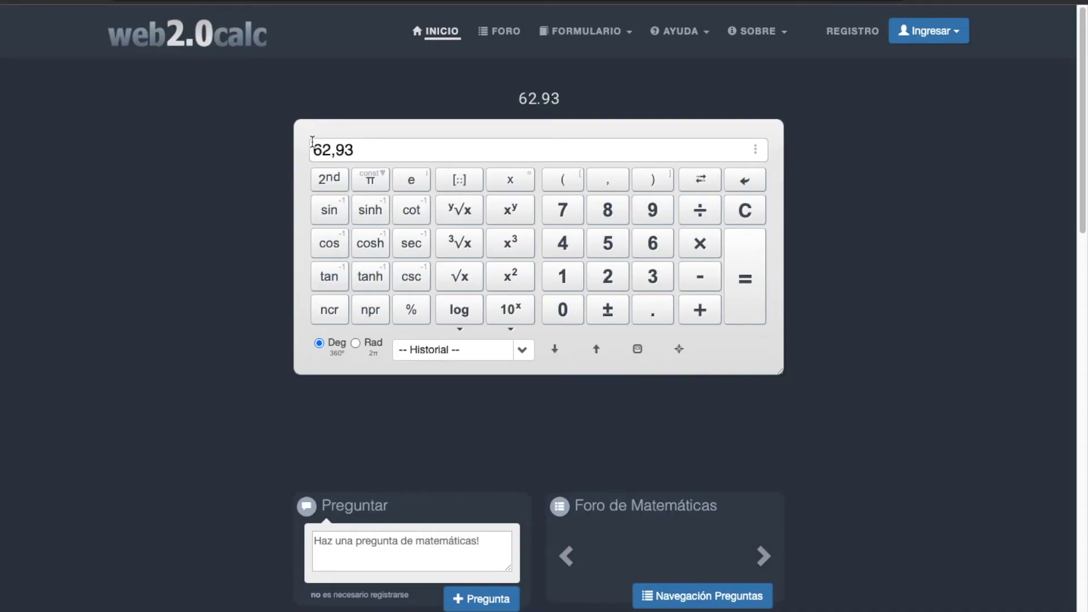
Step: Select the 62,93 entry in the web2.0calc input, then deselect it to keep editing
left_click_drag(314, 150, 354, 150)
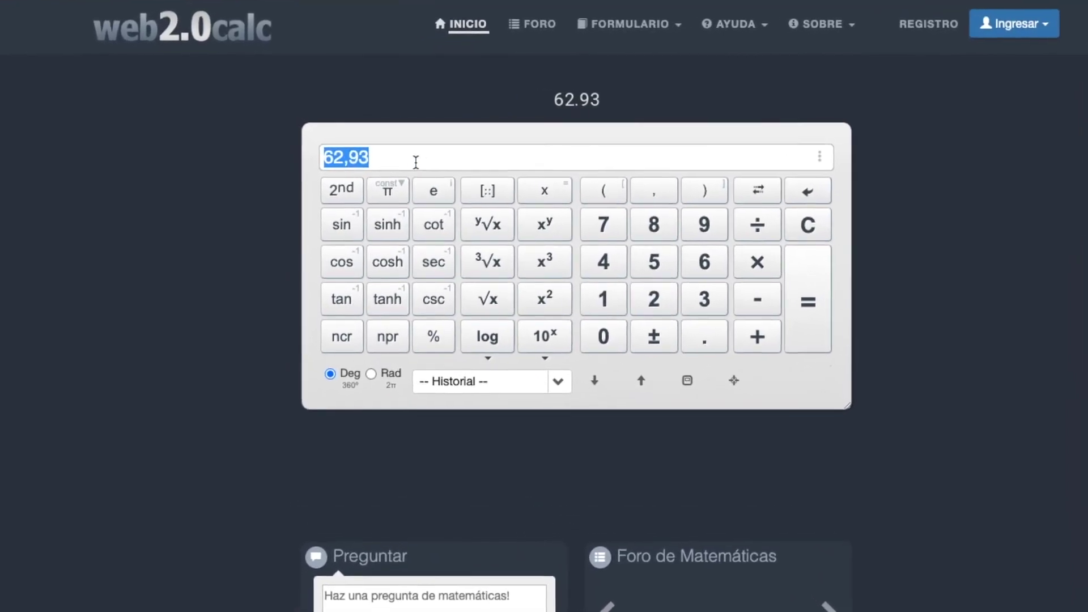
left_click(457, 176)
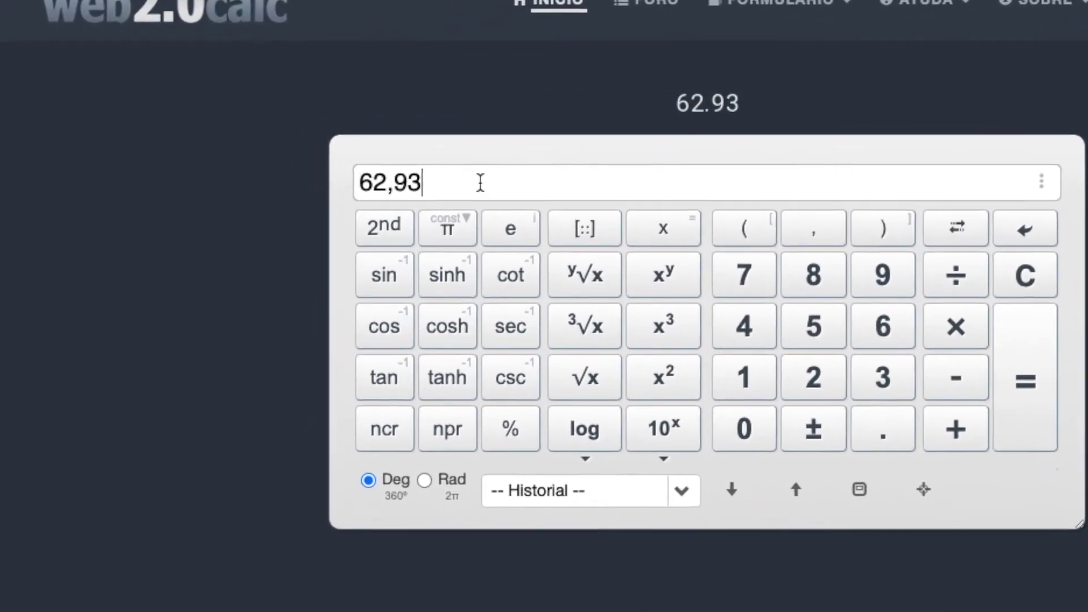